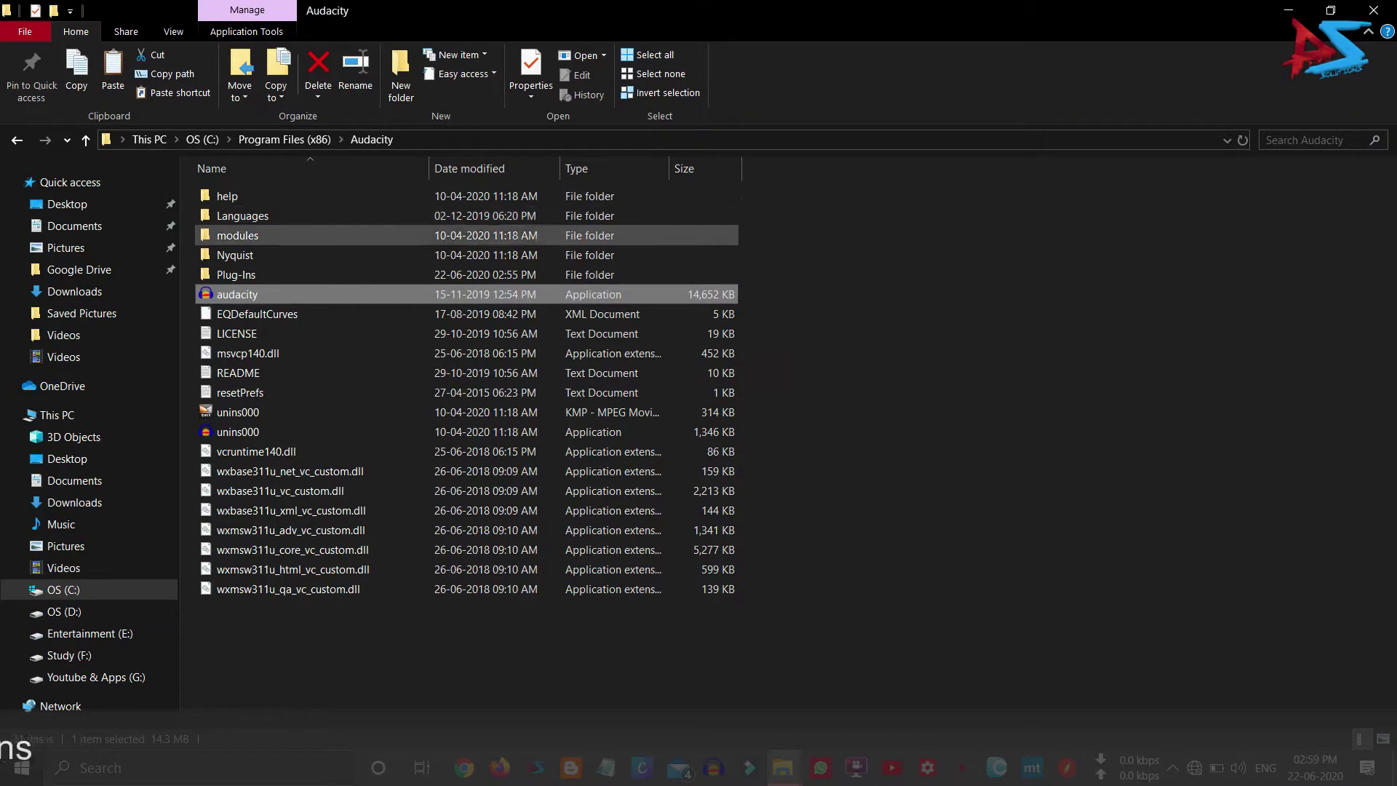
Step: Paste the copied panlfo2a.ny file into Audacity's Plug-Ins folder, granting administrator permission for the copy
{"action": "left_click", "coordinate": [299, 277]}
{"action": "double_click", "coordinate": [298, 277]}
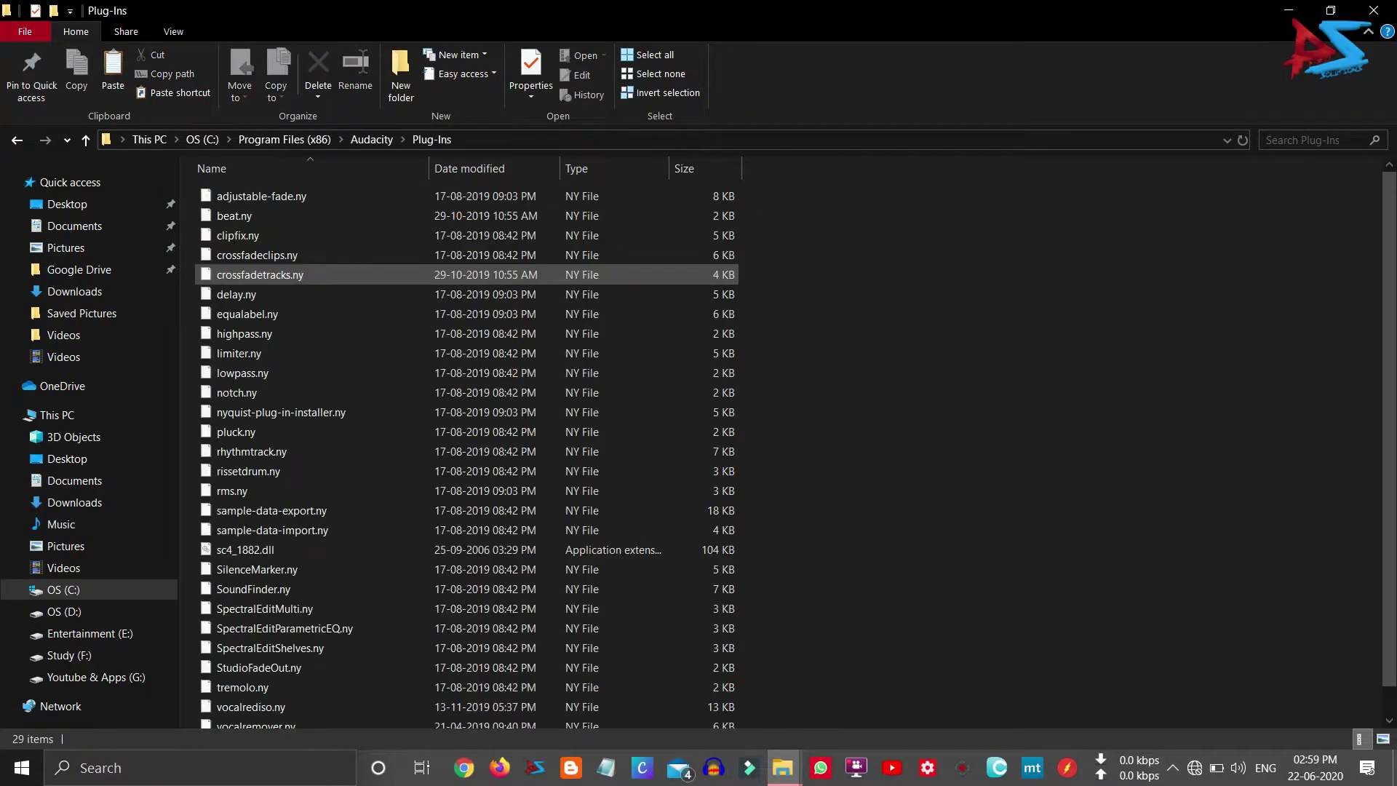
{"action": "key", "text": "ctrl+v"}
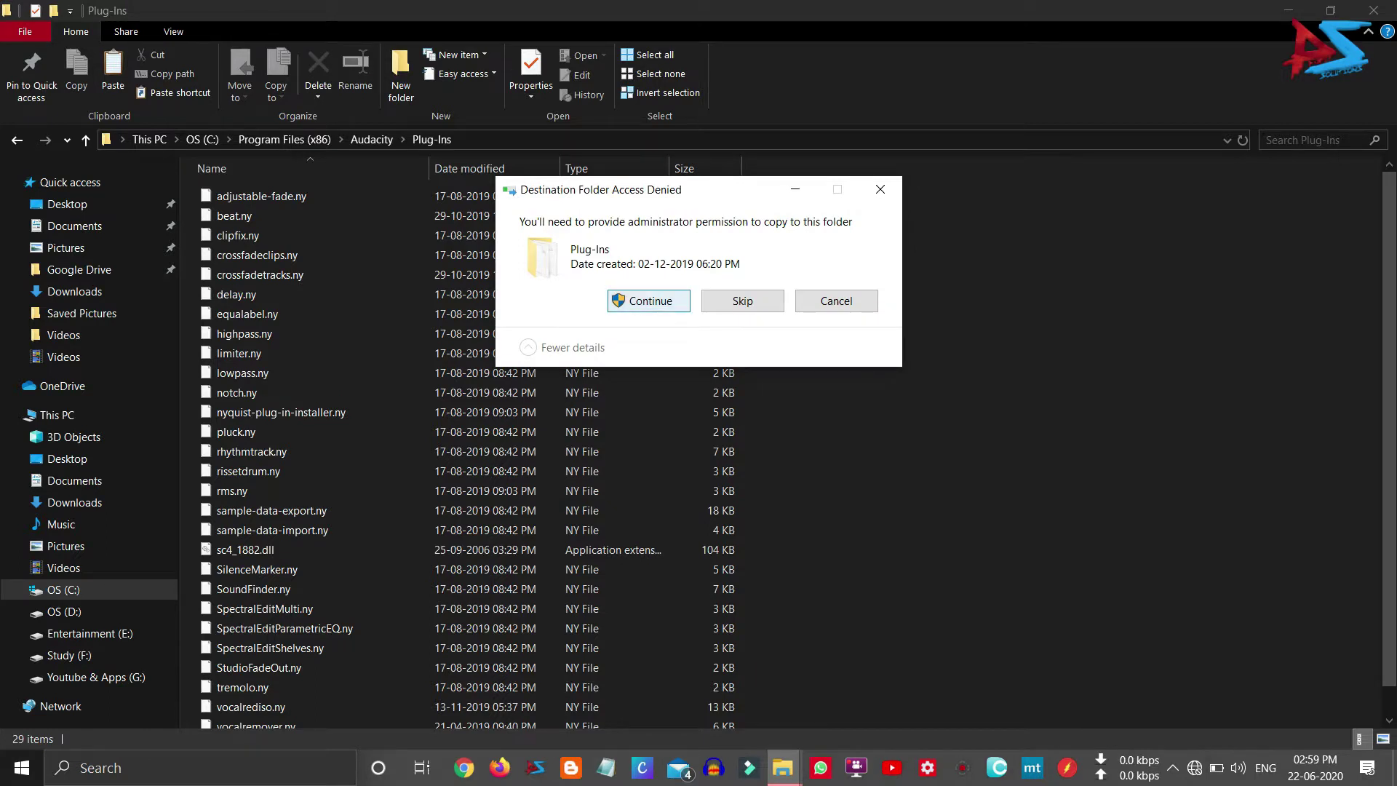
{"action": "left_click", "coordinate": [649, 301]}
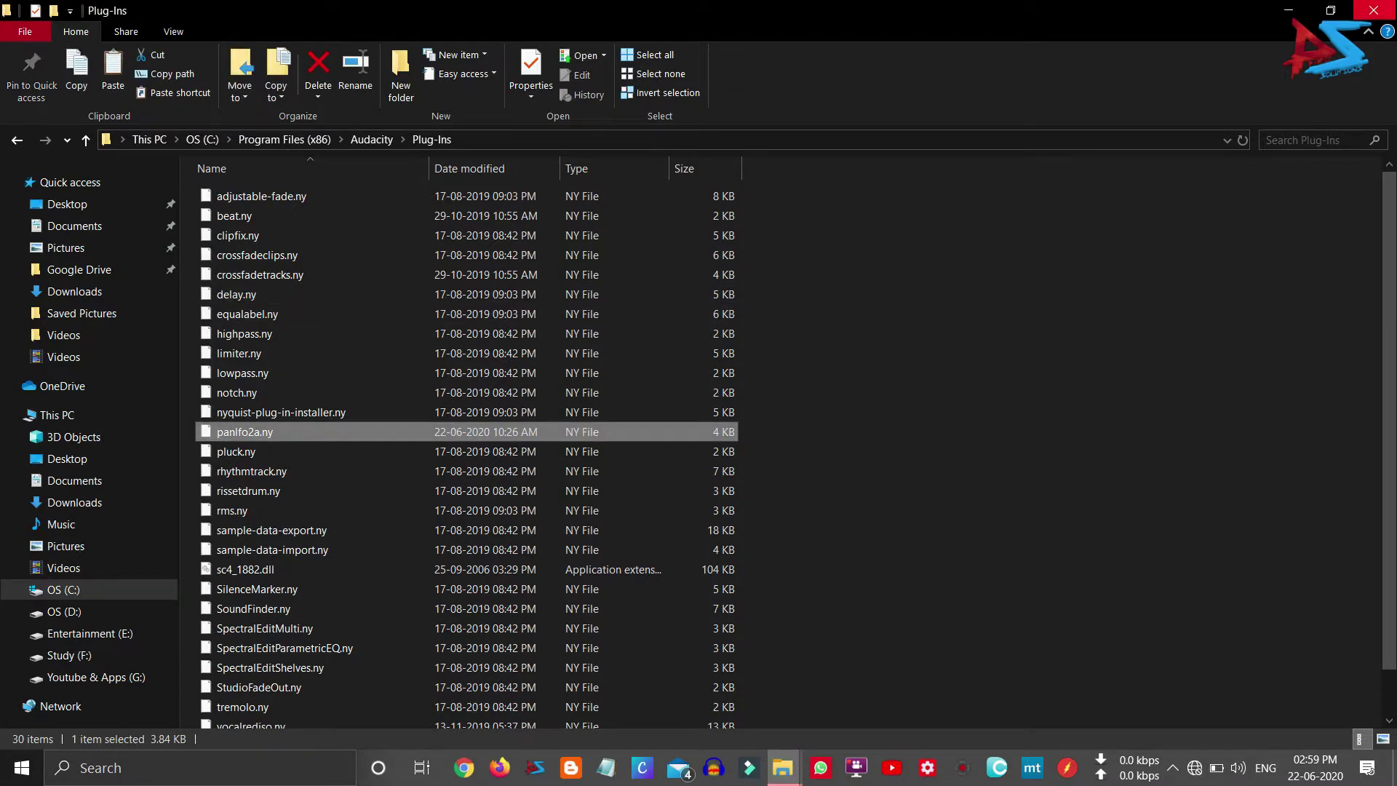
Step: Switch to Audacity and enable the Panning [LFO] 2a plug-in in the plug-in manager
{"action": "key", "text": "super+d"}
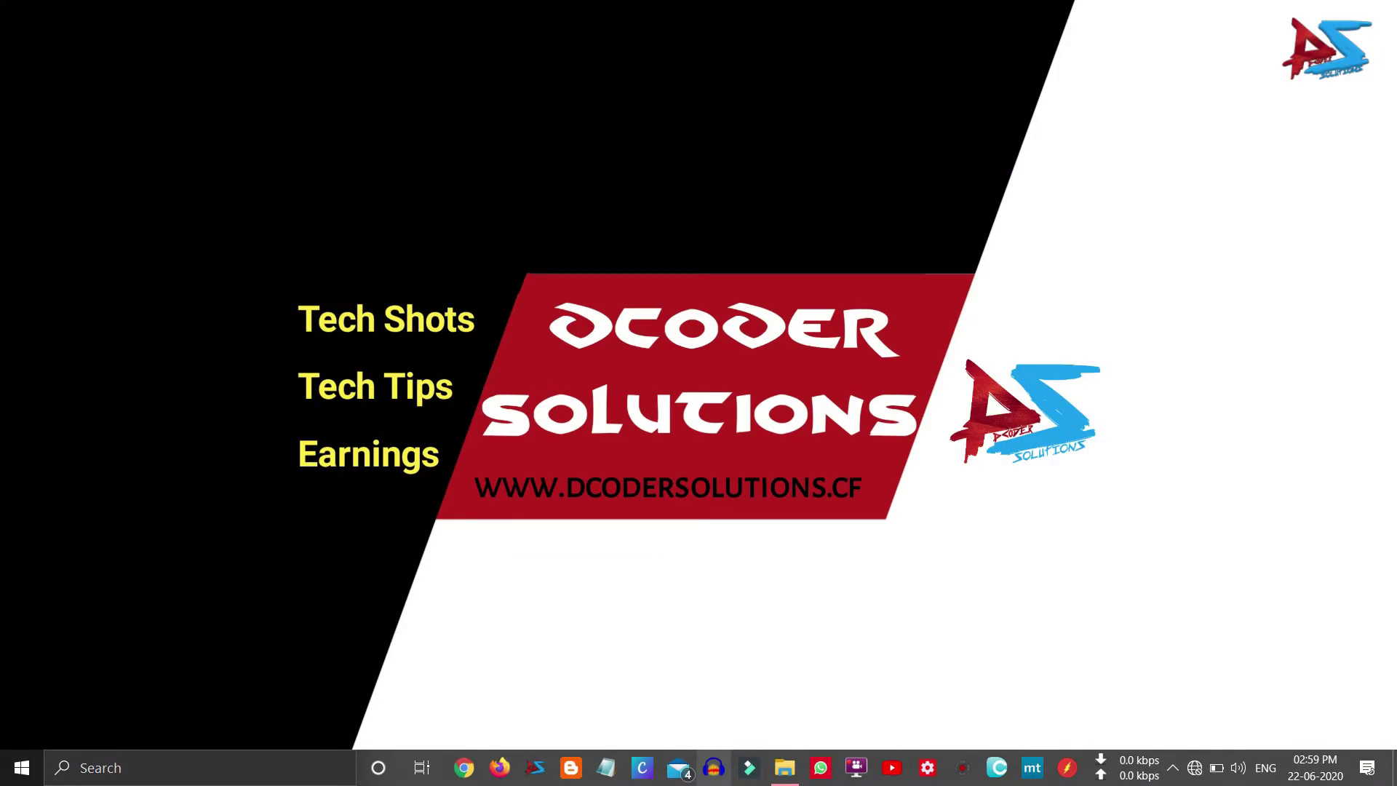
{"action": "left_click", "coordinate": [714, 768]}
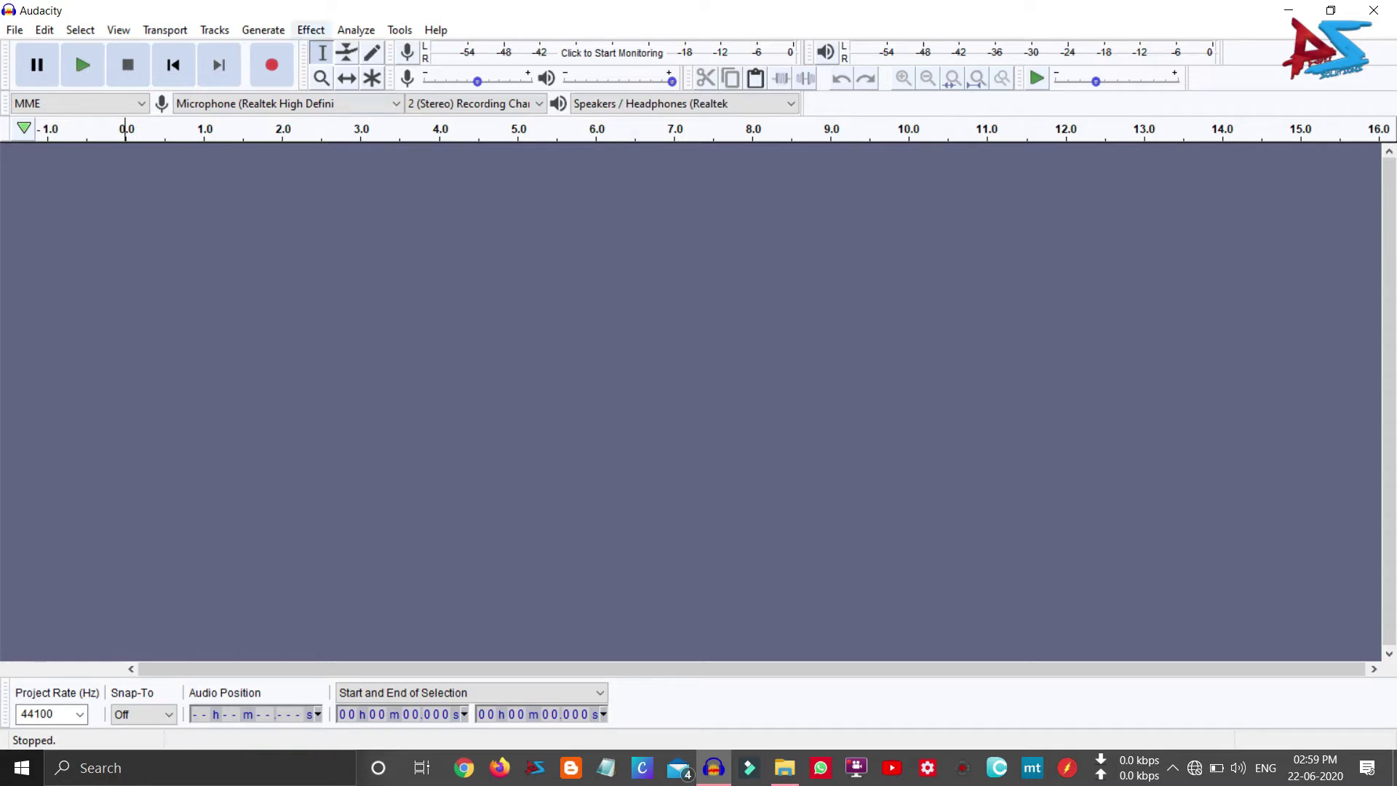
{"action": "left_click", "coordinate": [311, 29]}
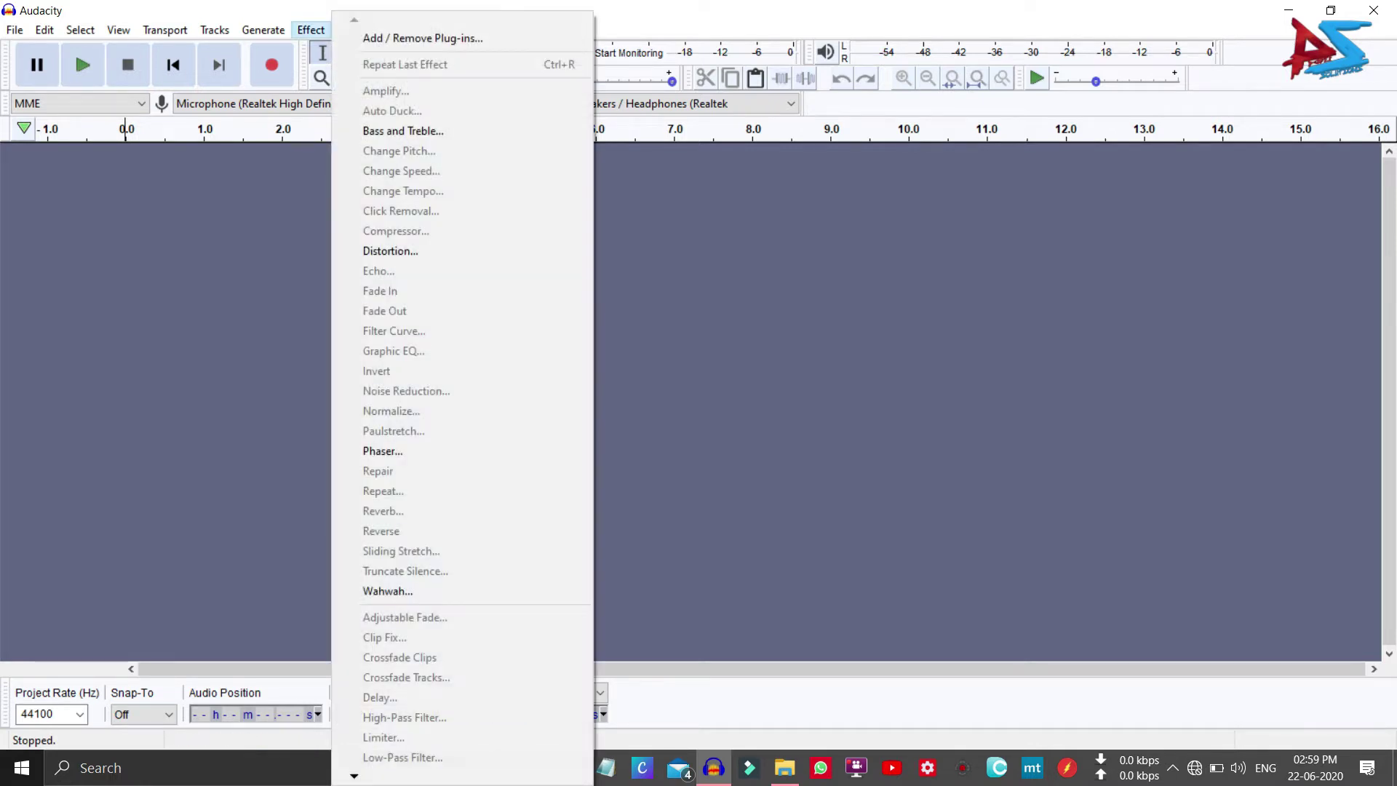
{"action": "key", "text": "Down"}
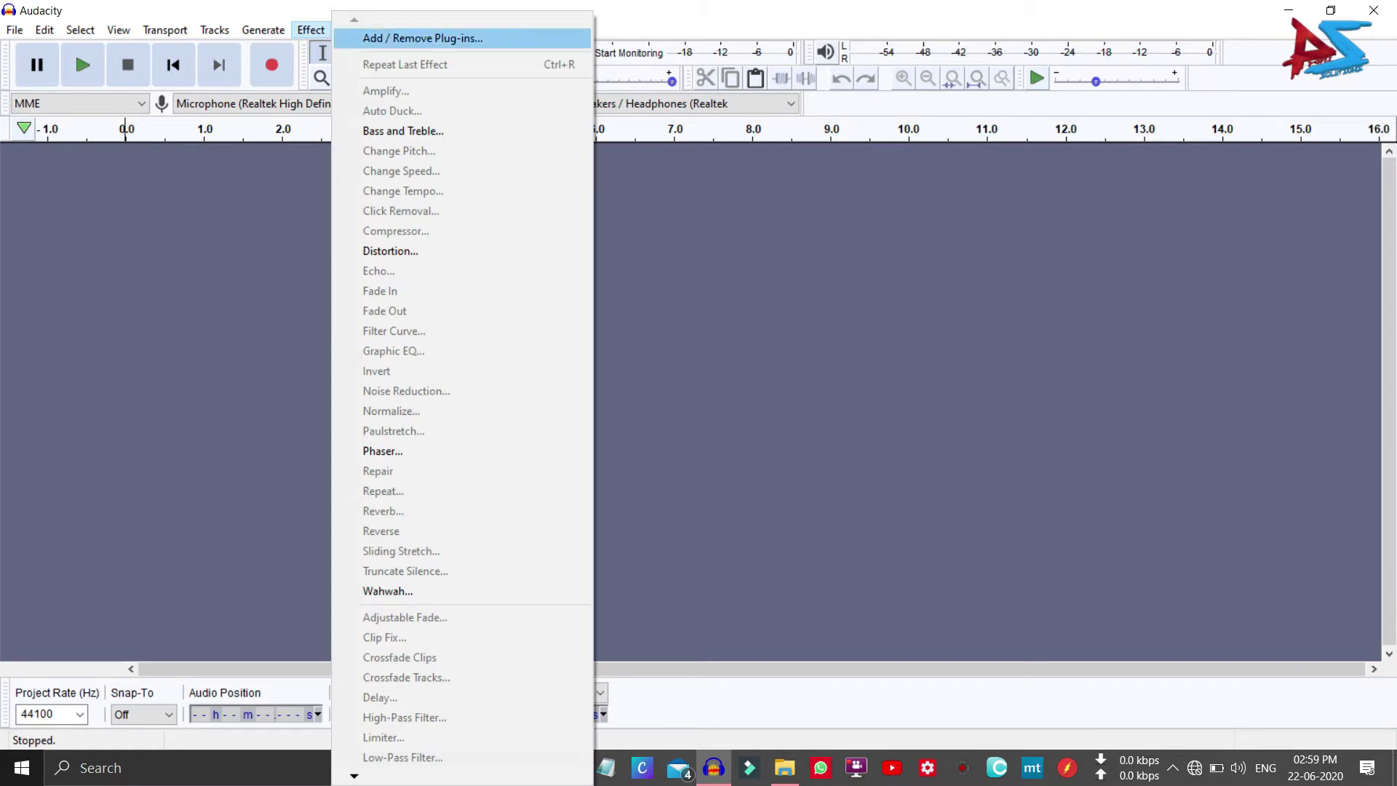
{"action": "key", "text": "Return"}
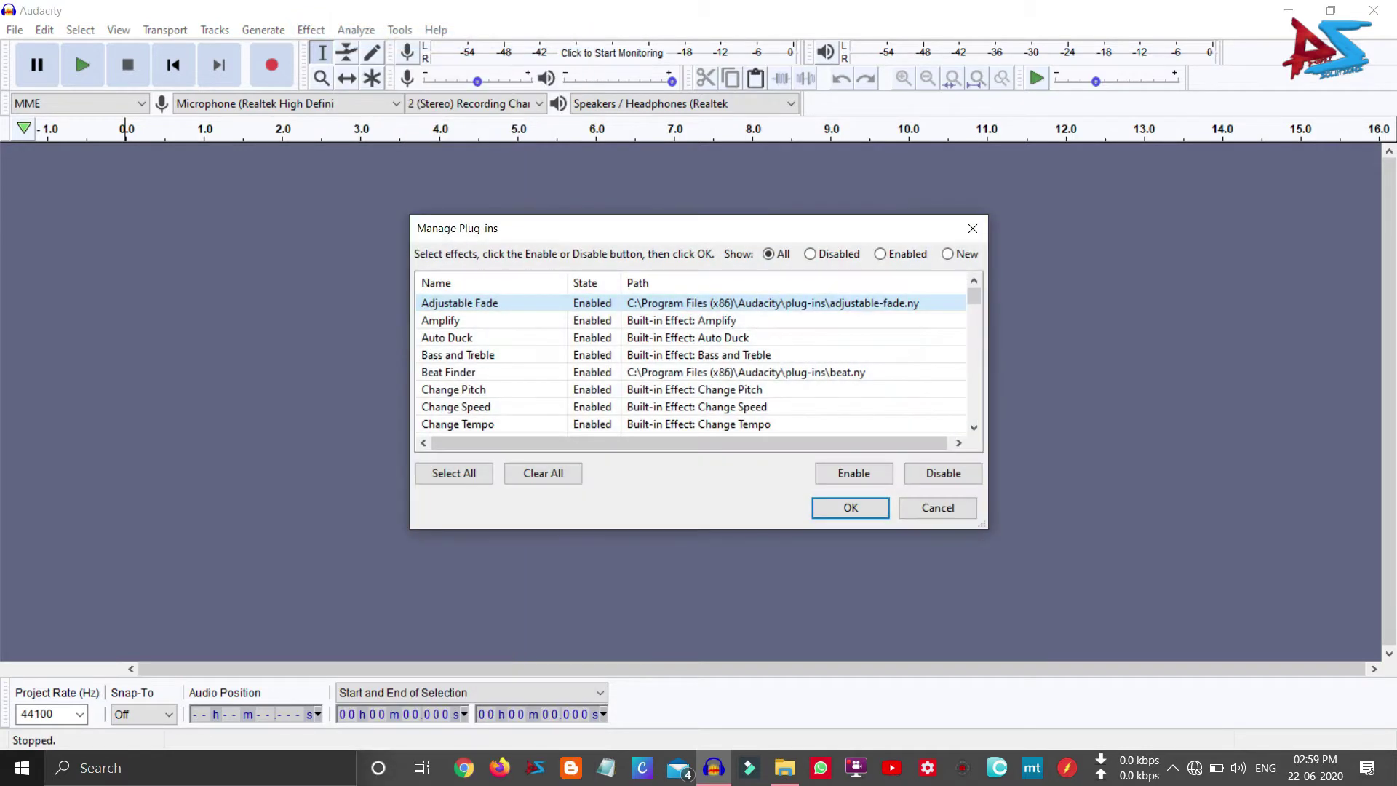
{"action": "scroll", "coordinate": [692, 364], "scroll_direction": "down", "scroll_amount": 6}
{"action": "scroll", "coordinate": [692, 364], "scroll_direction": "down", "scroll_amount": 5}
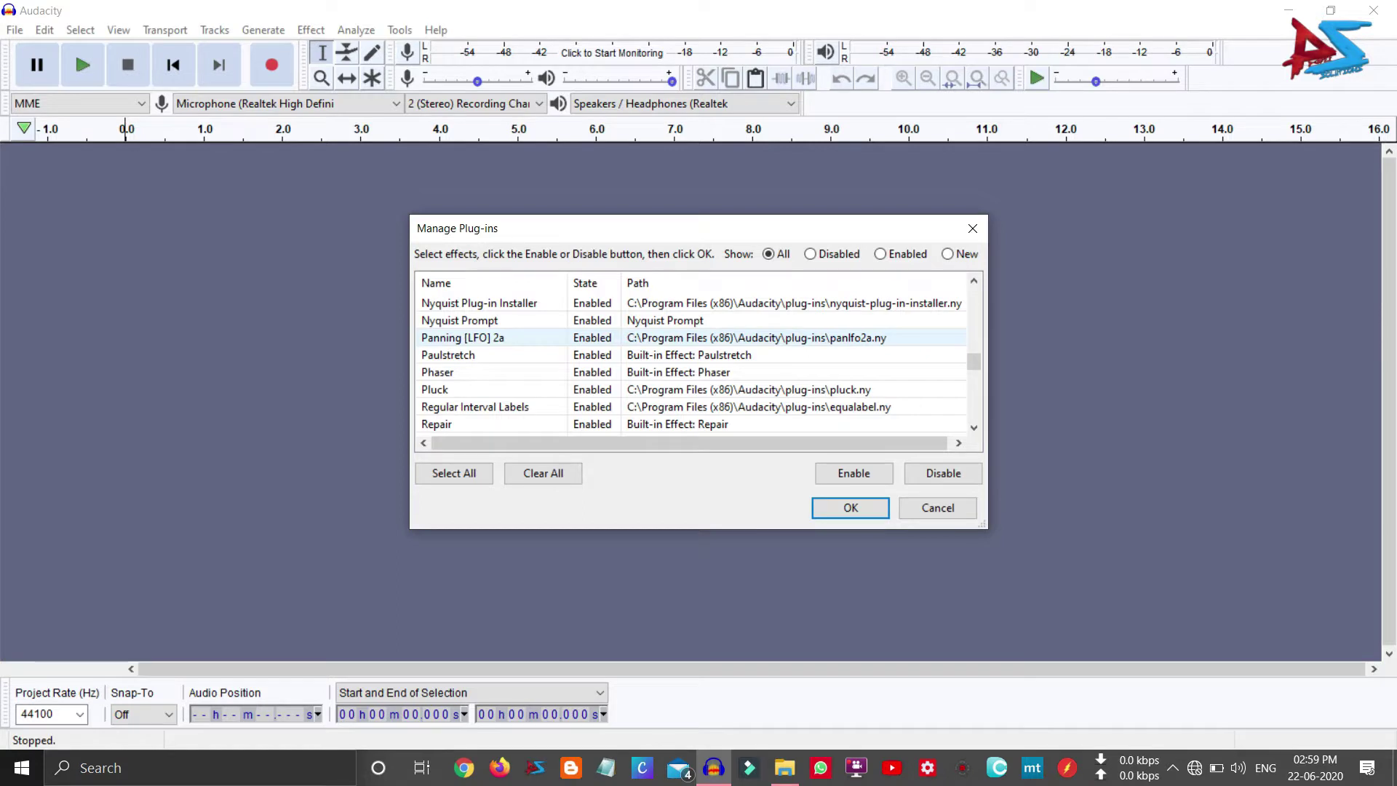
{"action": "left_click", "coordinate": [462, 338]}
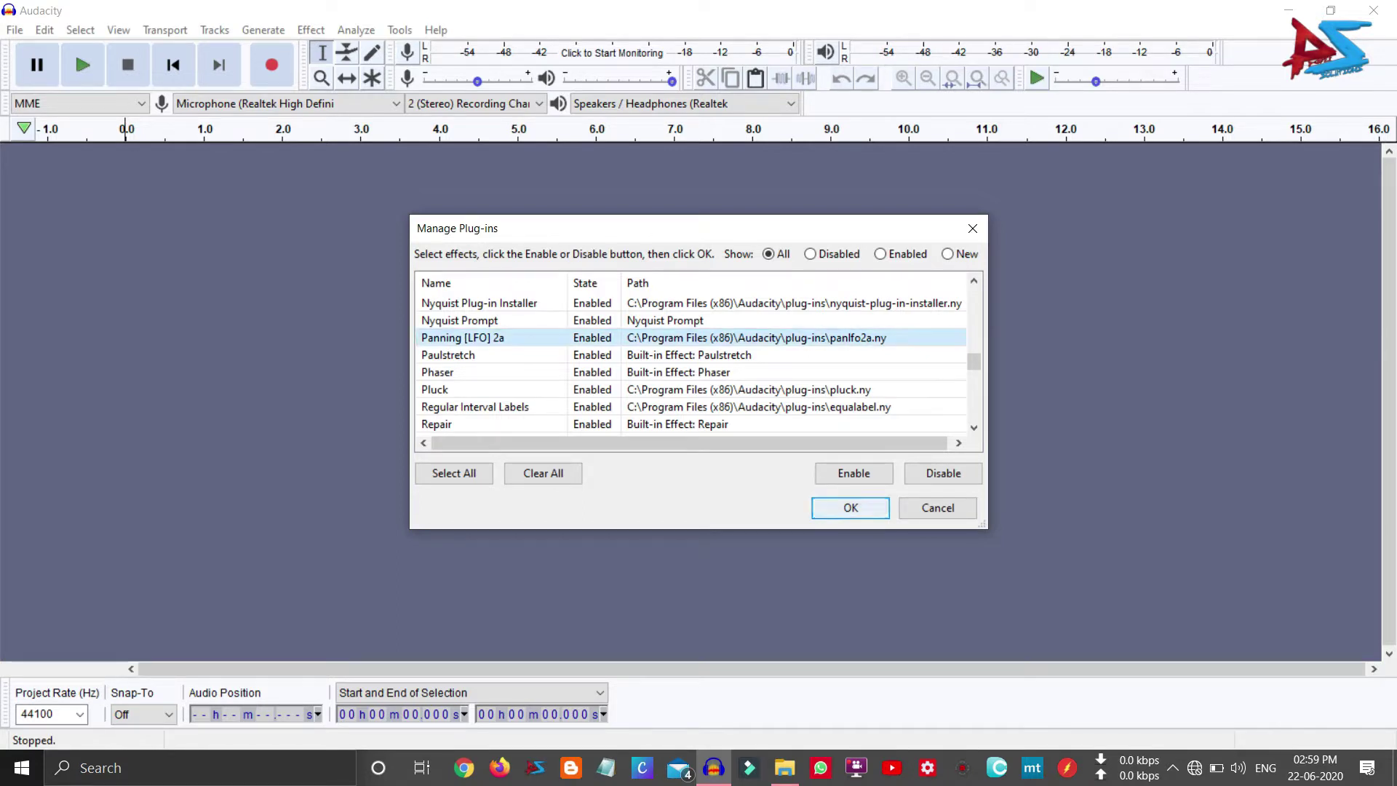
{"action": "left_click", "coordinate": [853, 473]}
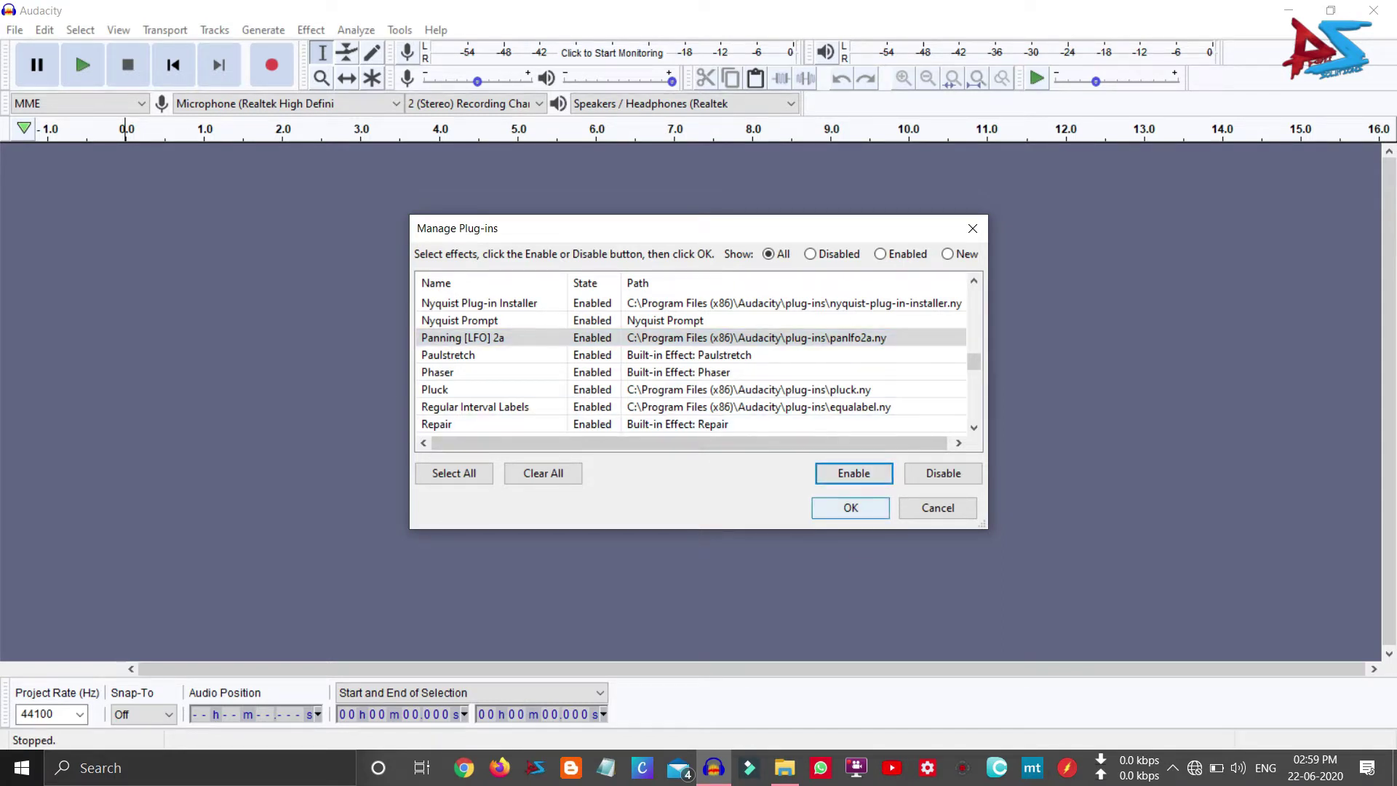
{"action": "left_click", "coordinate": [850, 507]}
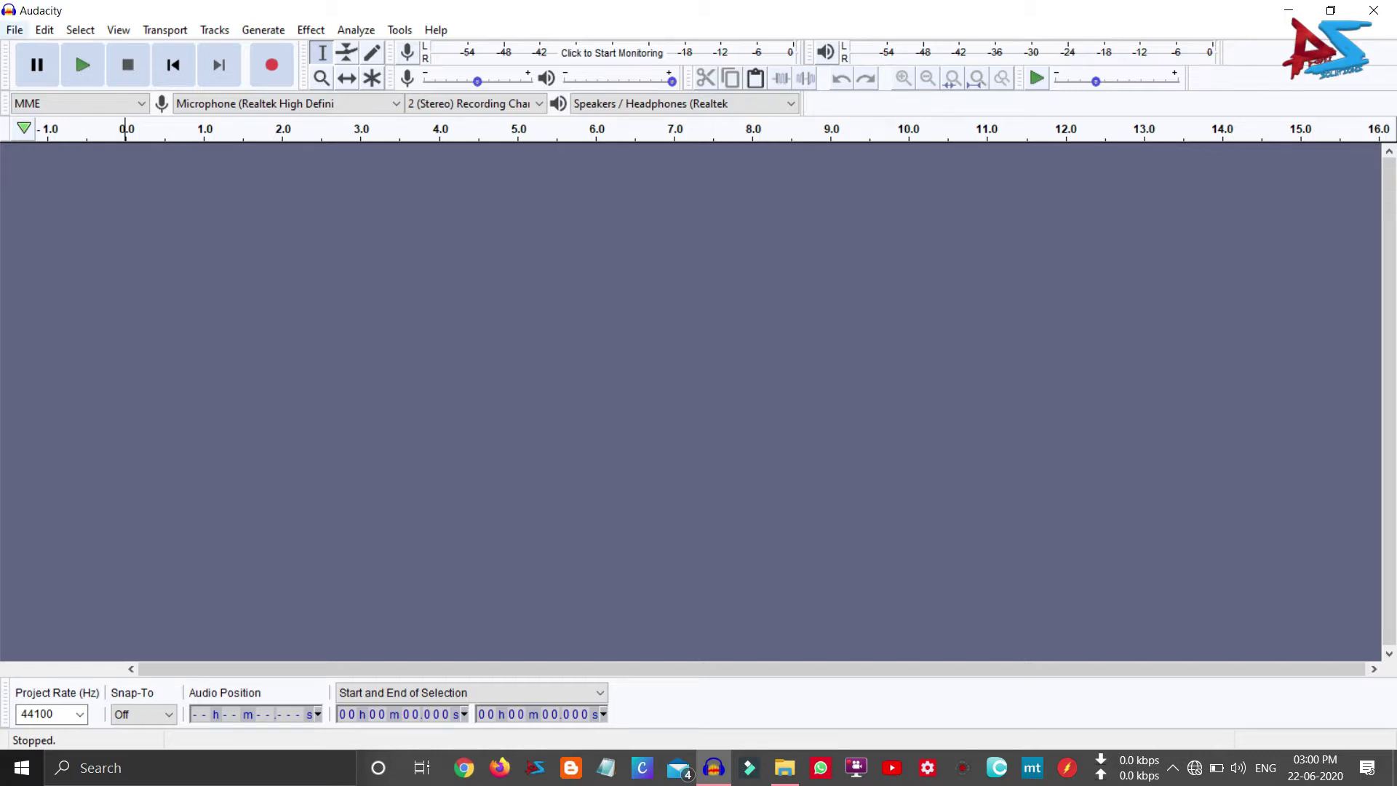
Step: Open the Alan Walker - Fade audio file and select the entire track
{"action": "left_click", "coordinate": [15, 30]}
{"action": "left_click", "coordinate": [49, 70]}
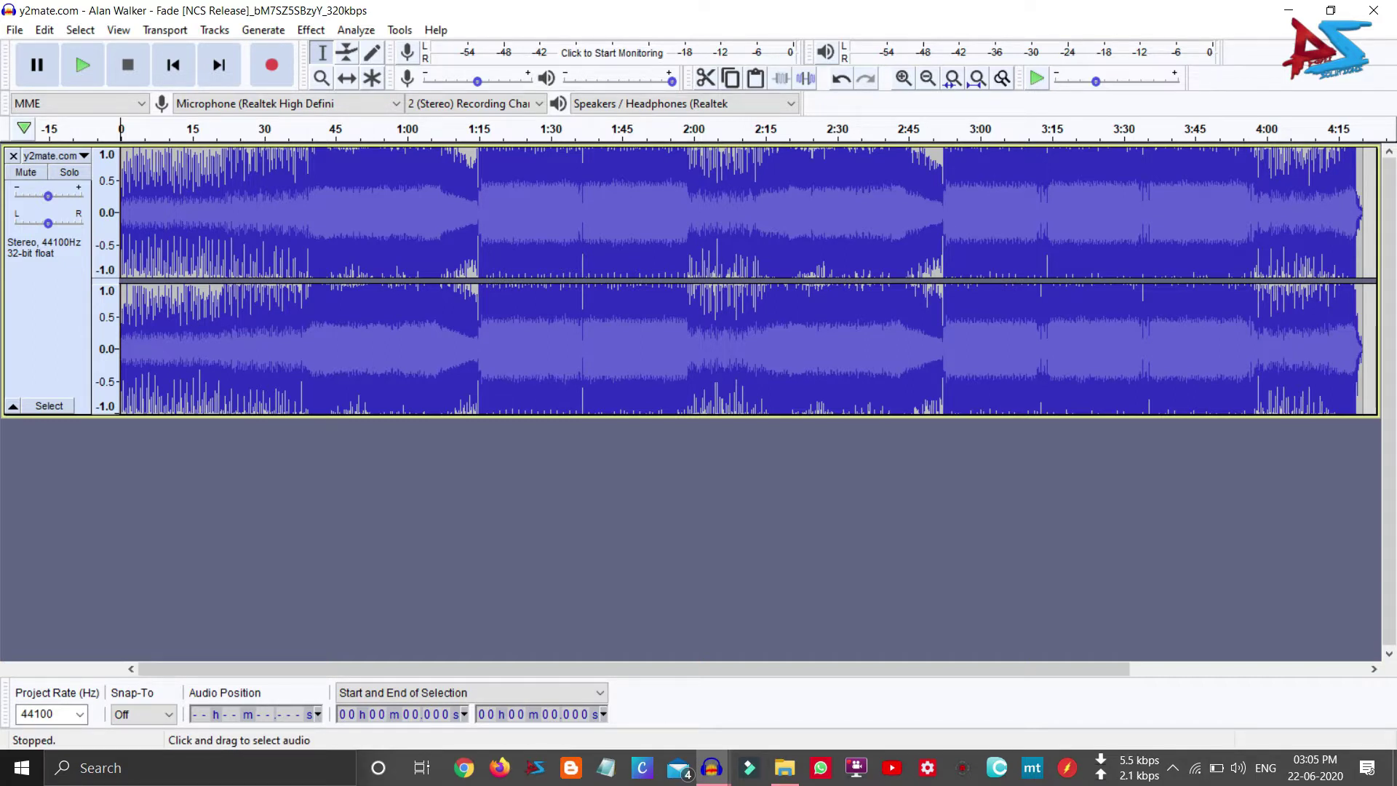
{"action": "key", "text": "ctrl+a"}
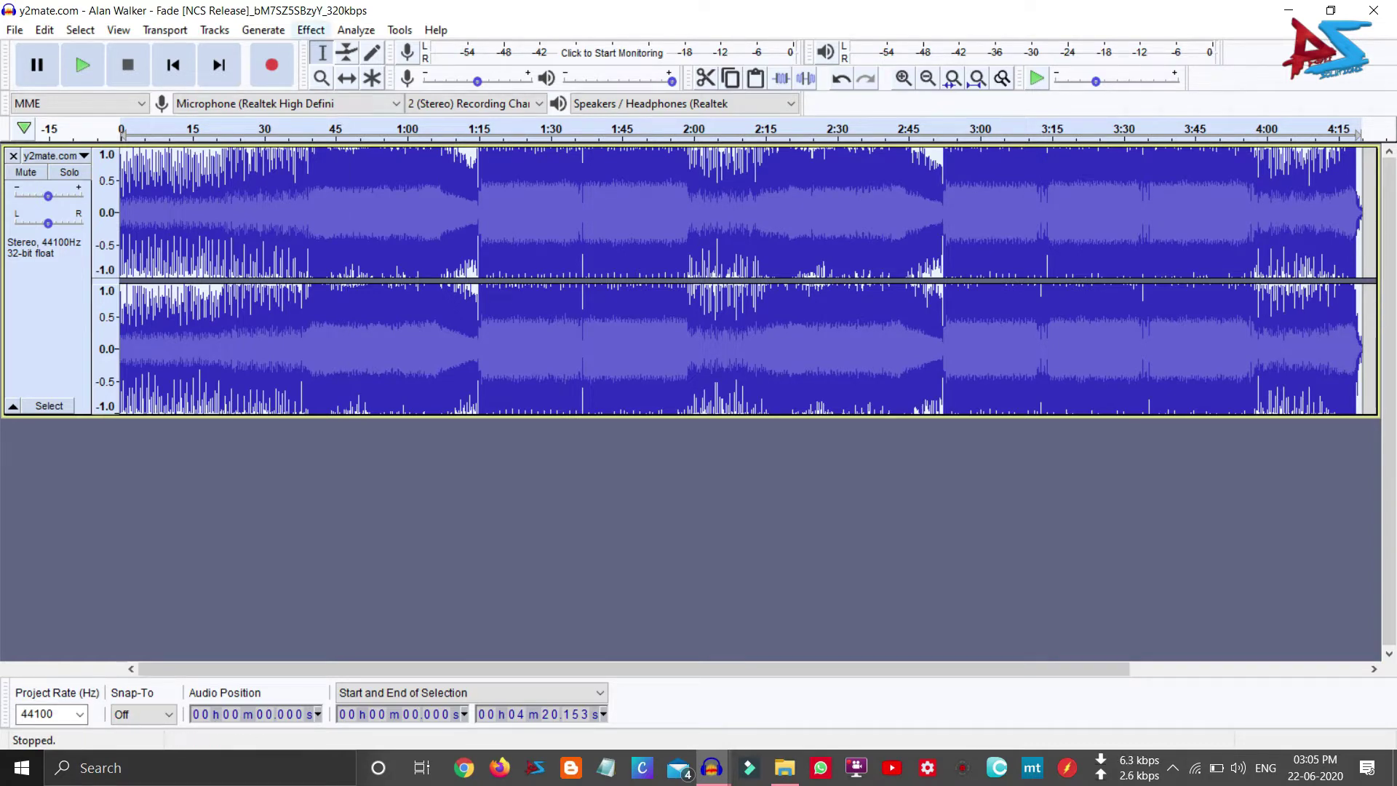
Step: Apply Panning [LFO] 2a with 0.10 Hz frequency, sine waveform, leftmost position 95% and rightmost 5%, and play back the start of the track
{"action": "left_click", "coordinate": [311, 30]}
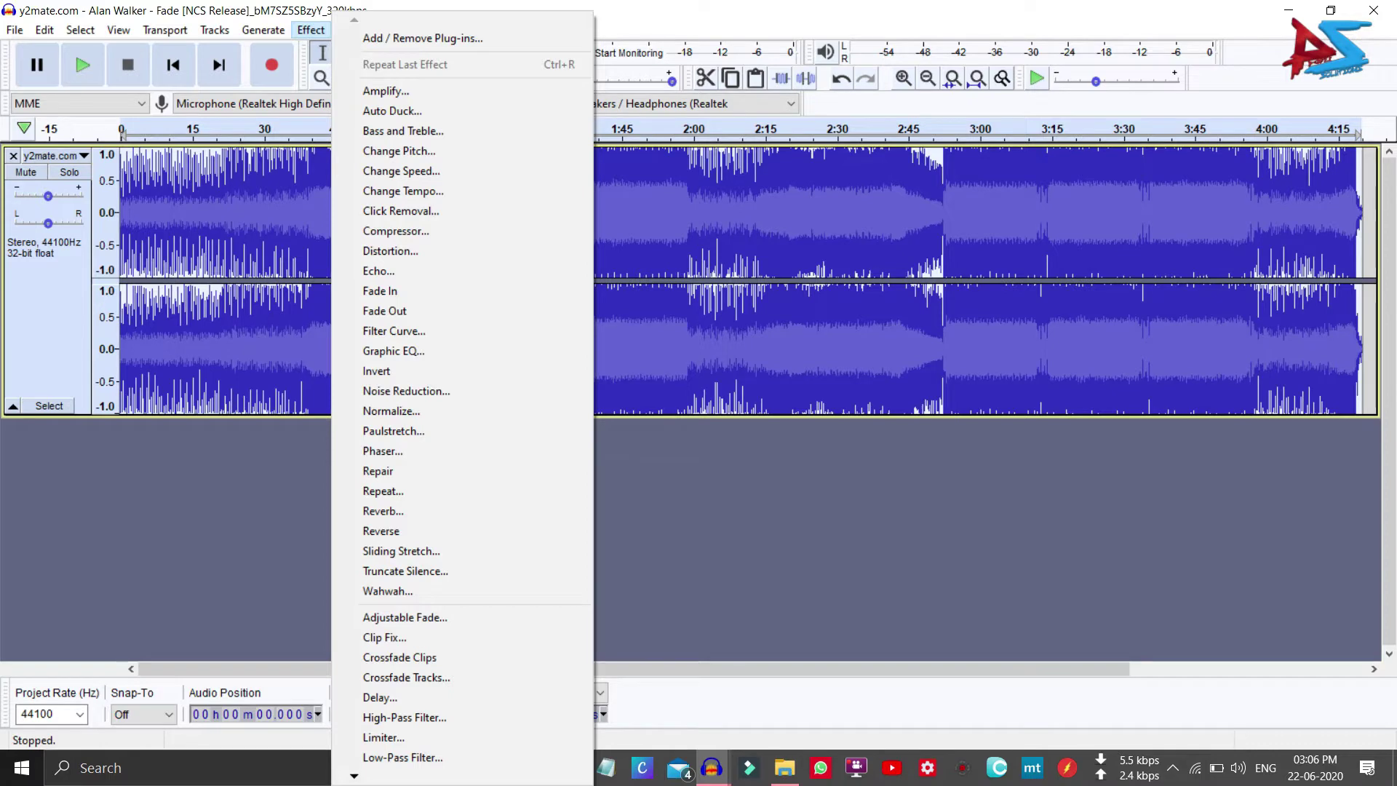
{"action": "scroll", "coordinate": [466, 397], "scroll_direction": "down", "scroll_amount": 1}
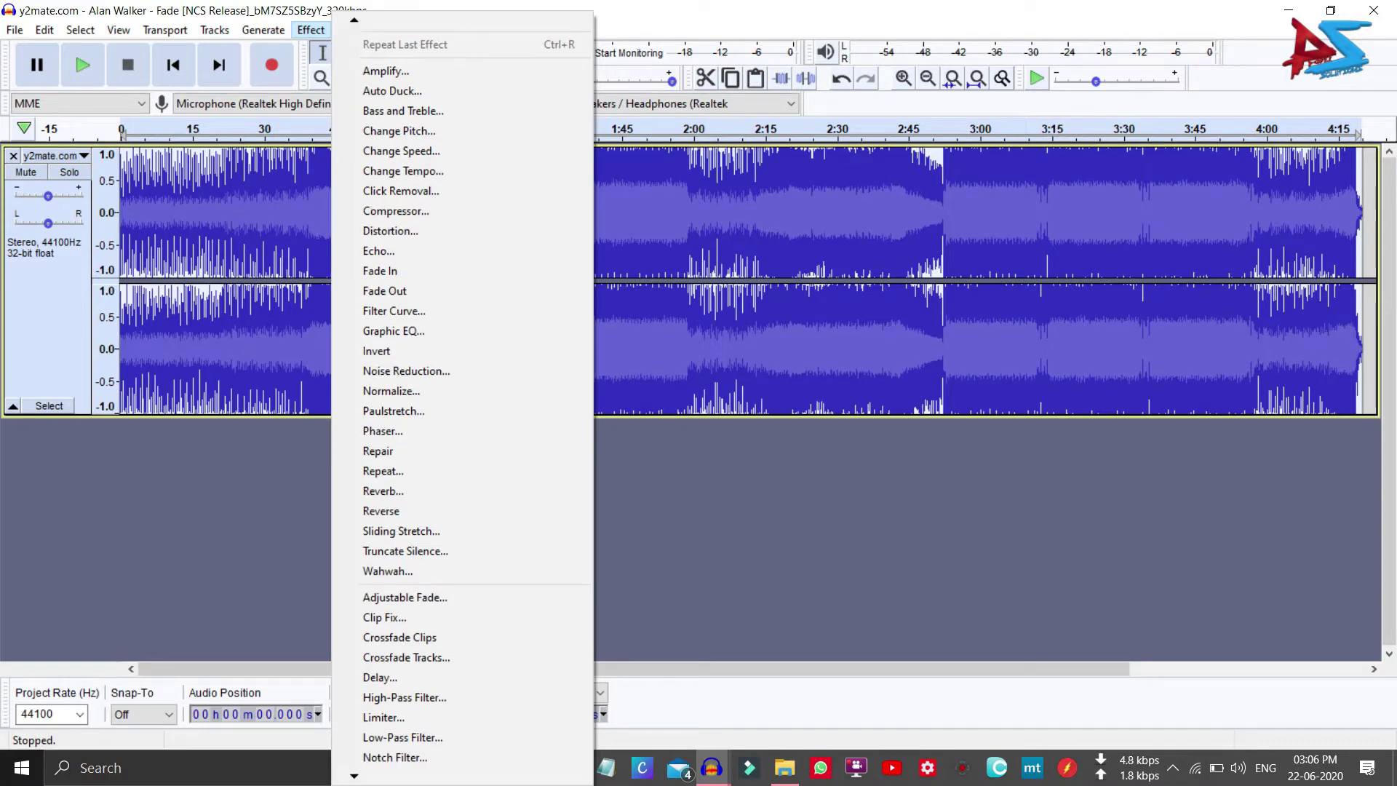
{"action": "scroll", "coordinate": [429, 745], "scroll_direction": "down", "scroll_amount": 4}
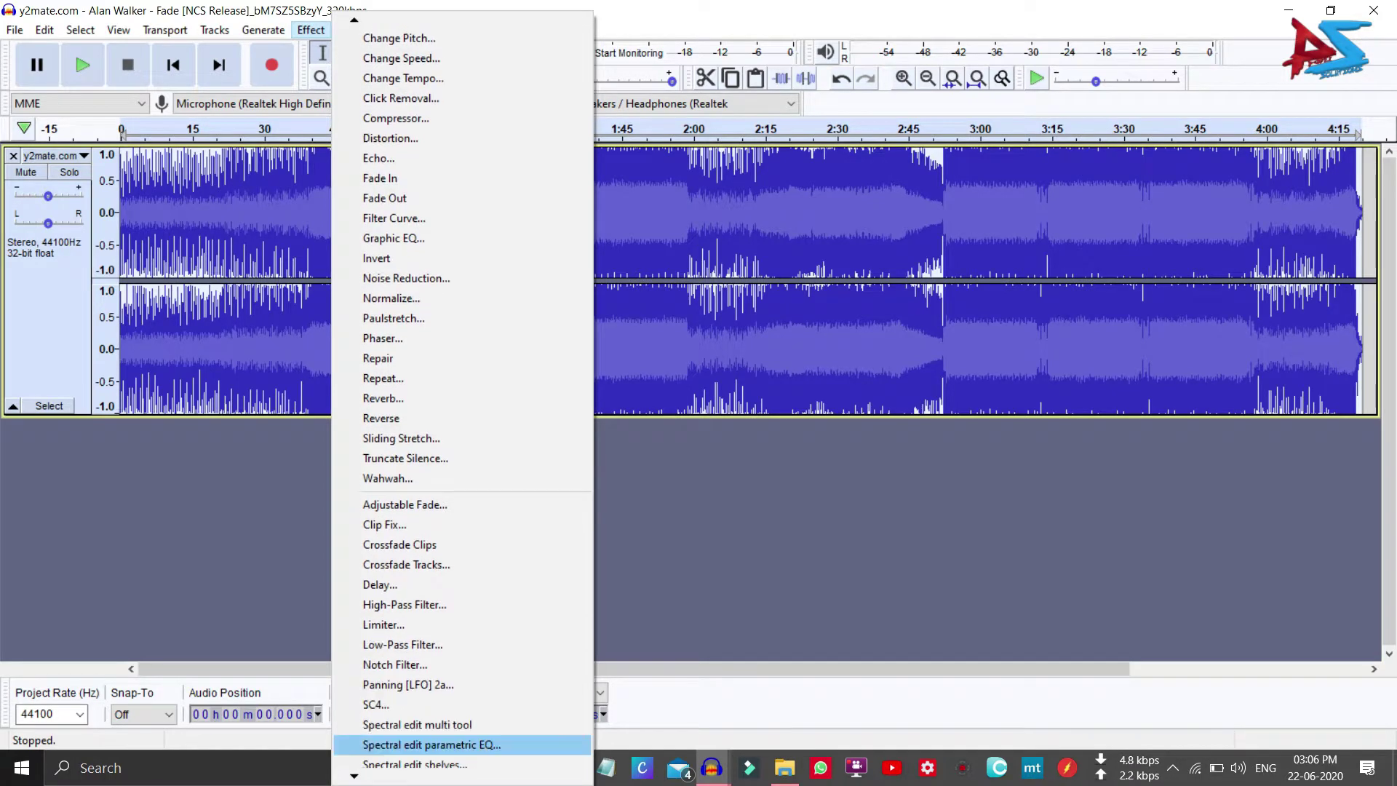
{"action": "scroll", "coordinate": [429, 721], "scroll_direction": "down", "scroll_amount": 5}
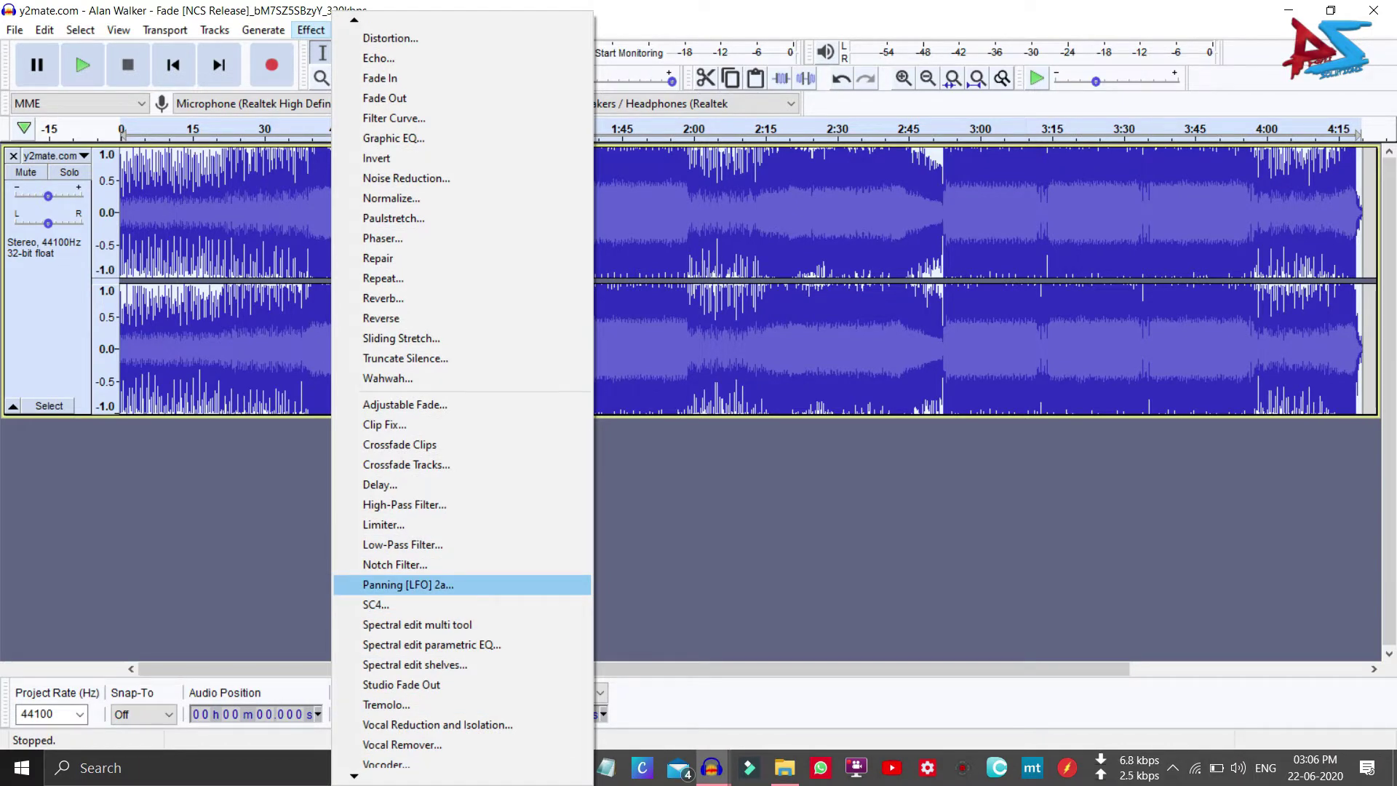
{"action": "key", "text": "Return"}
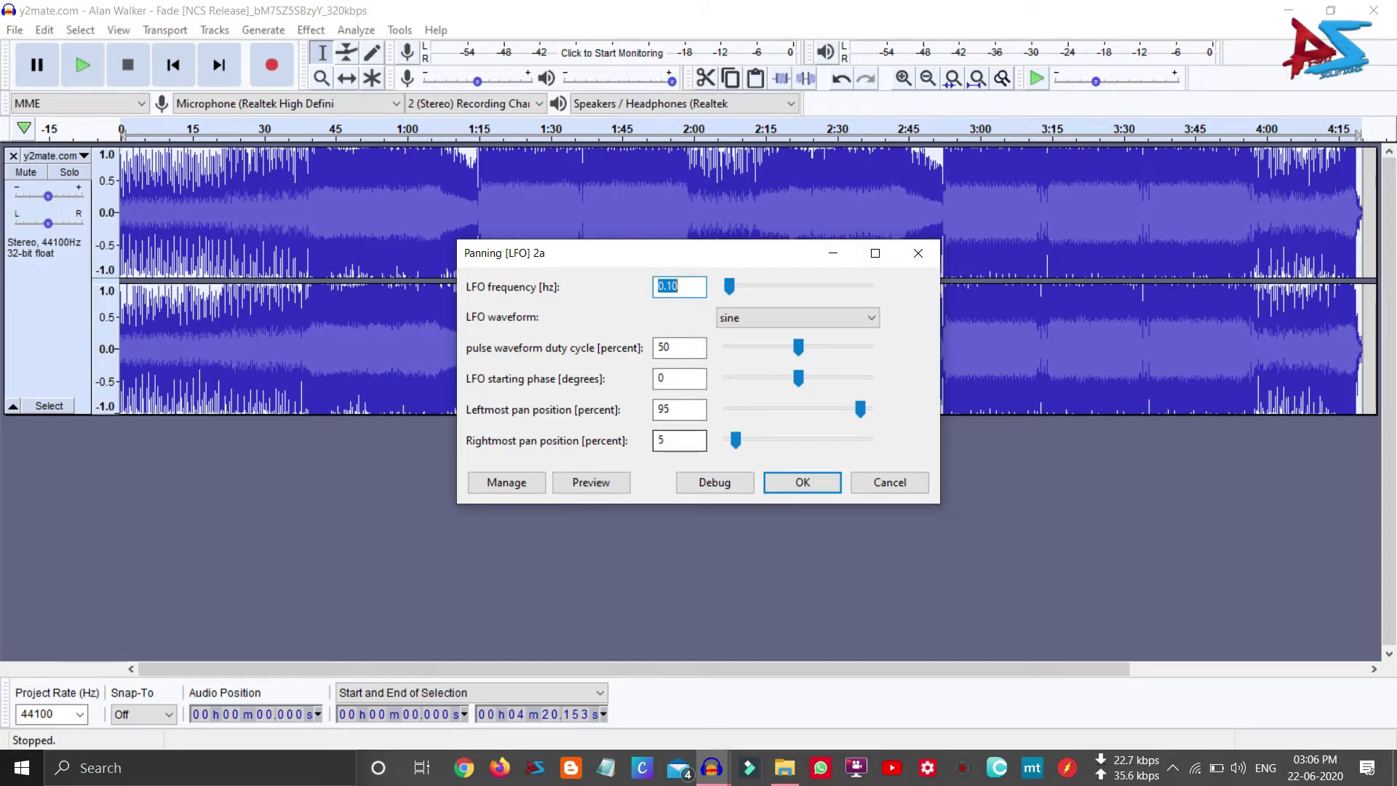
{"action": "key", "text": "Return"}
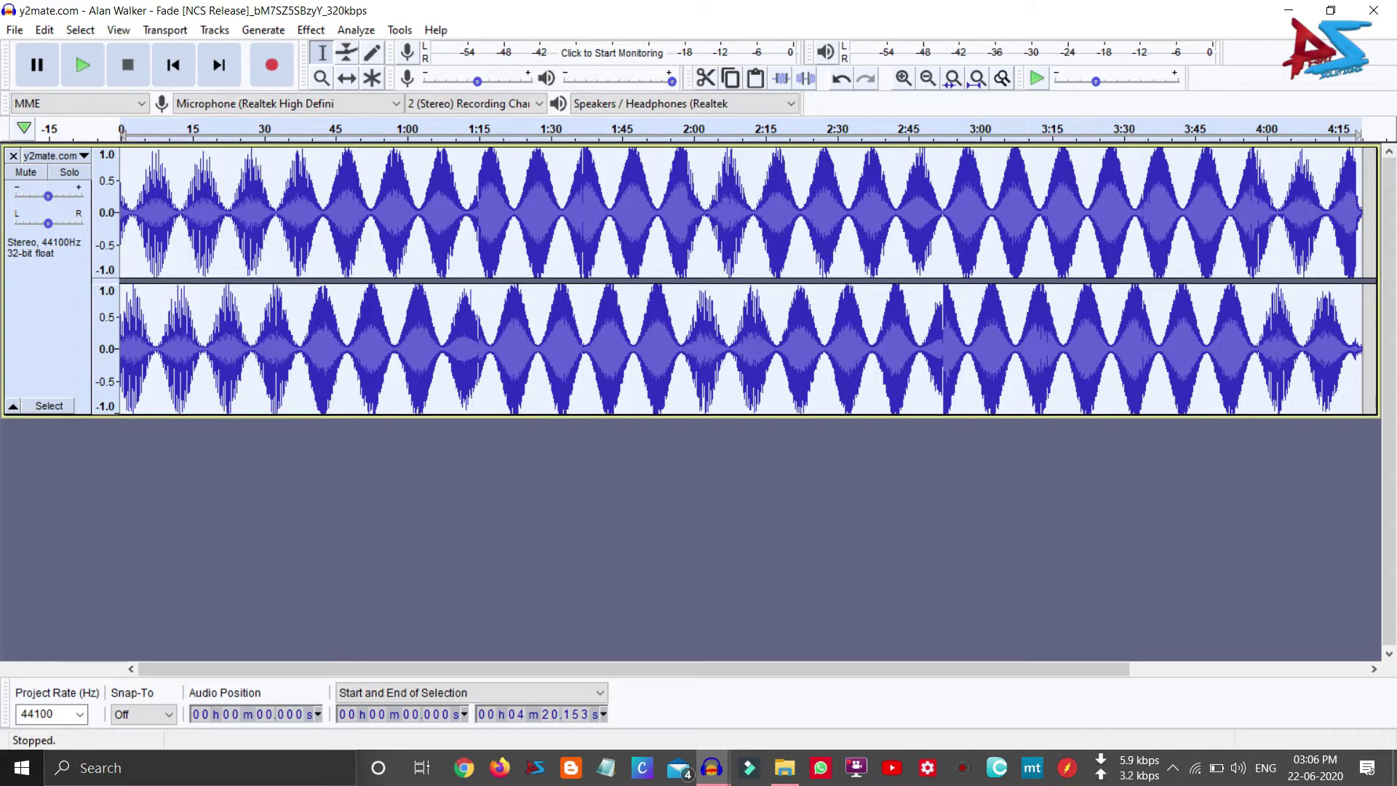
{"action": "key", "text": "space"}
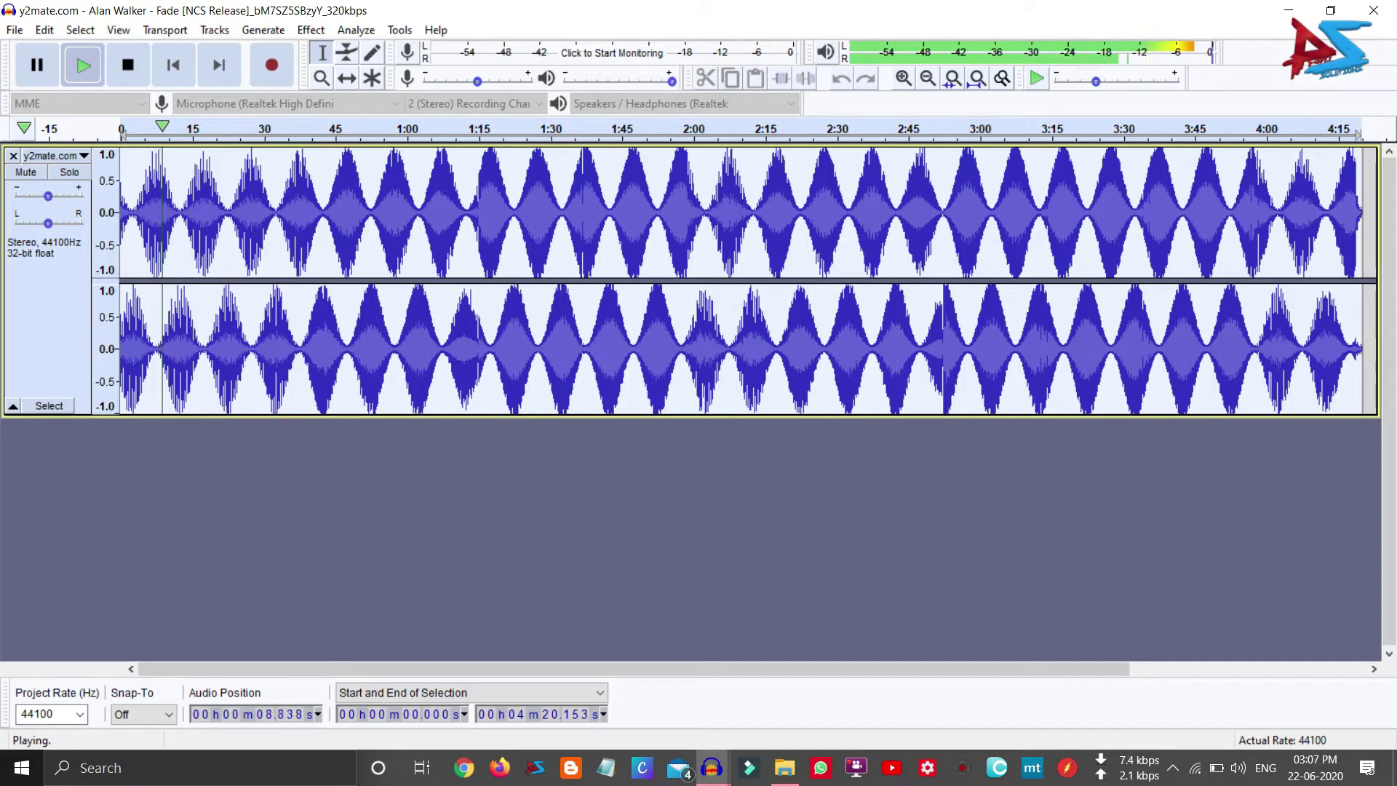
{"action": "key", "text": "space"}
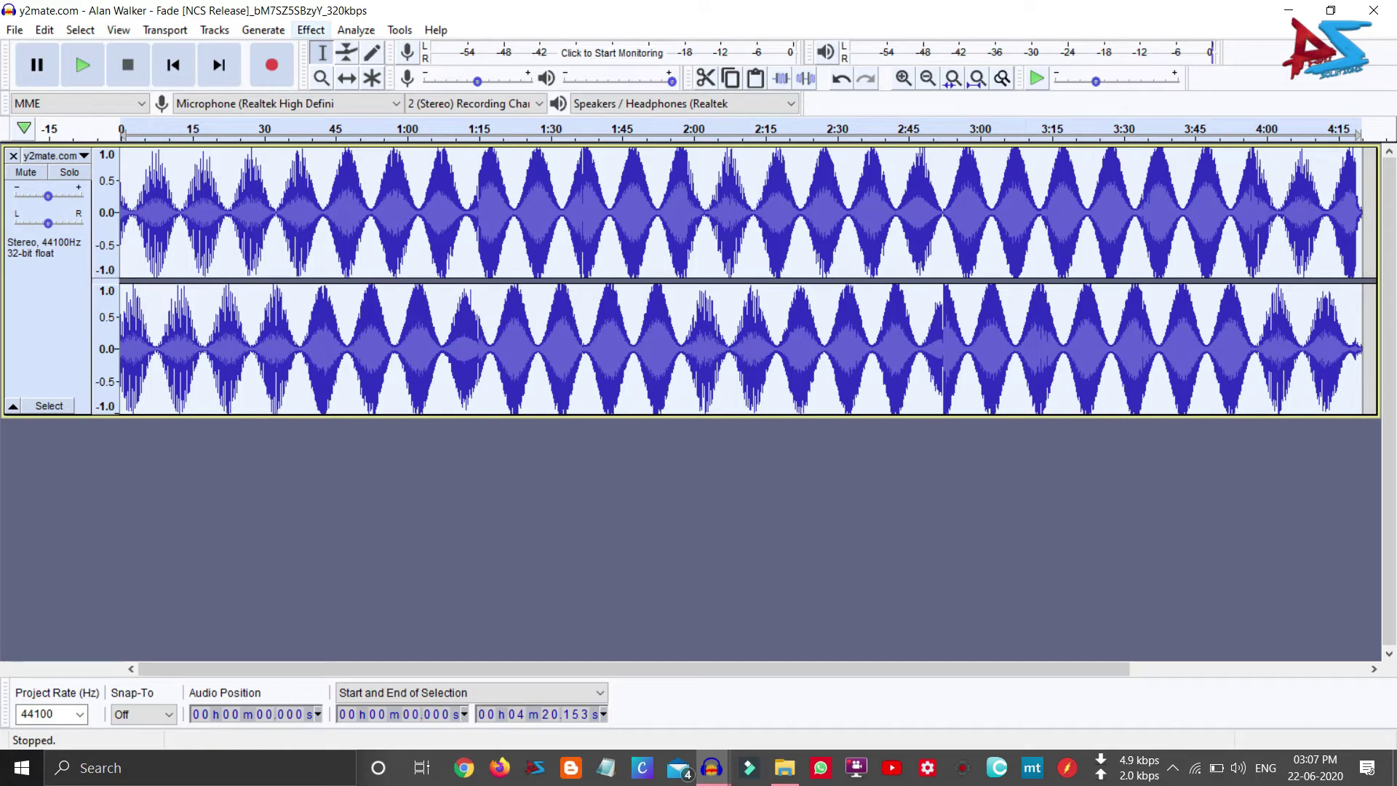
Step: Apply Reverb with room size 90%, pre-delay 3 ms, reverberance and damping 50%, stereo width 100%, and play back the start of the track
{"action": "left_click", "coordinate": [310, 30]}
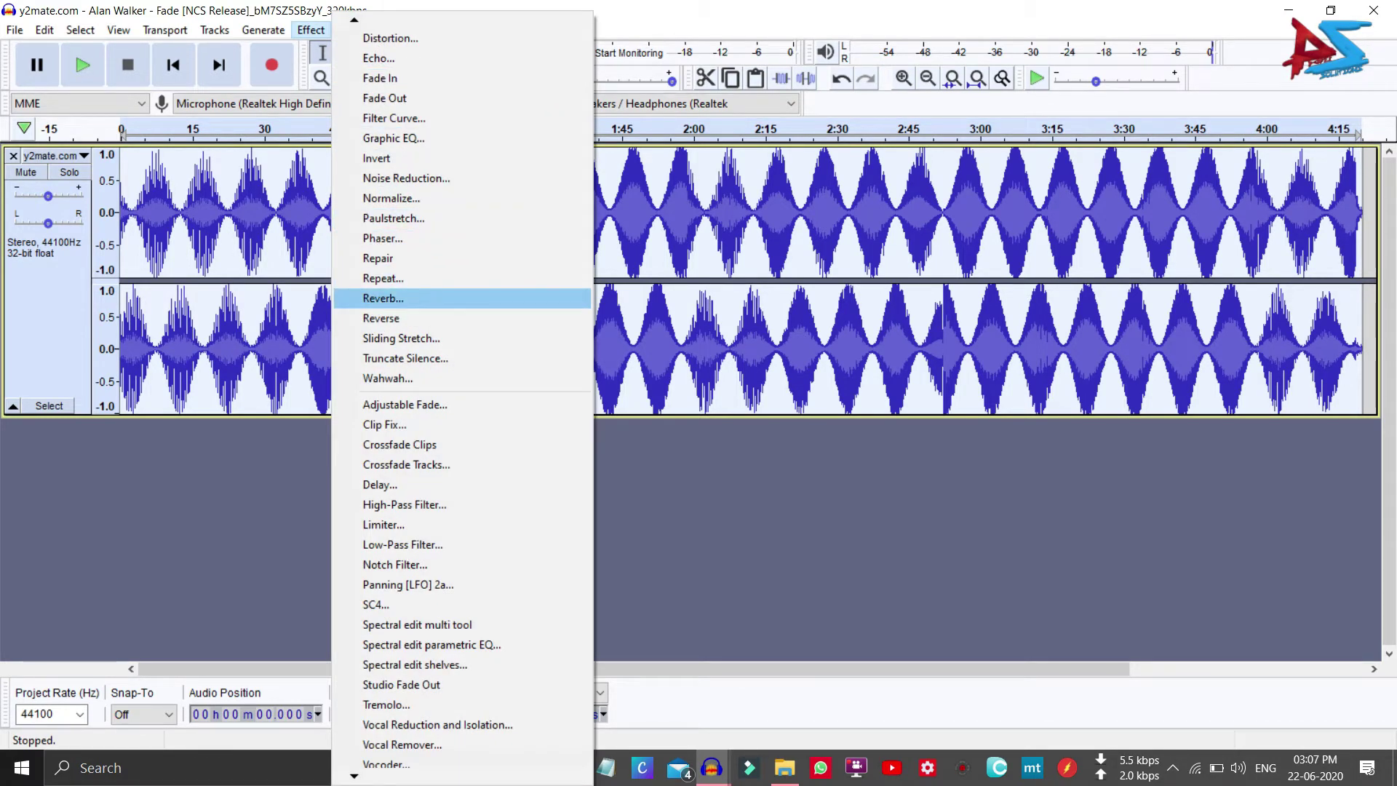
{"action": "key", "text": "Return"}
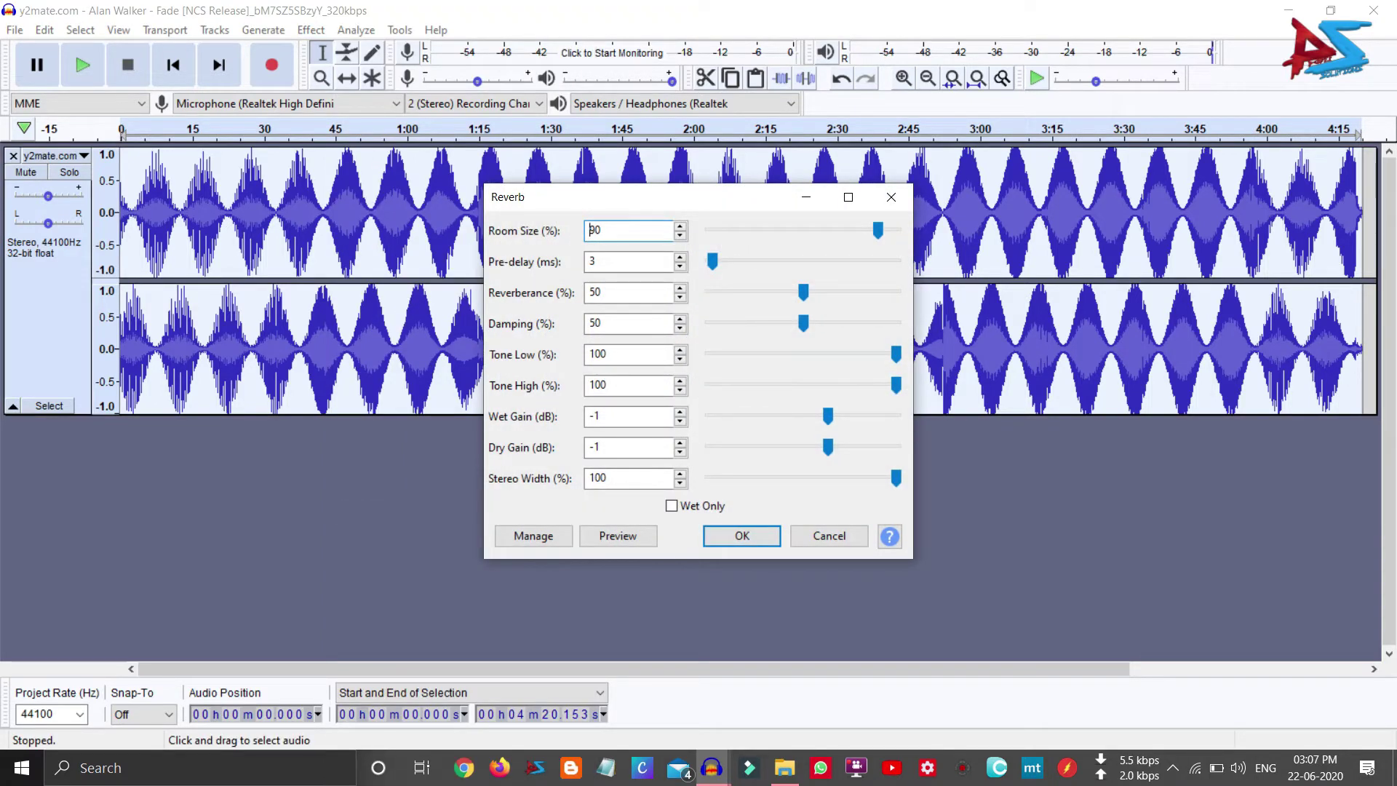
{"action": "key", "text": "Return"}
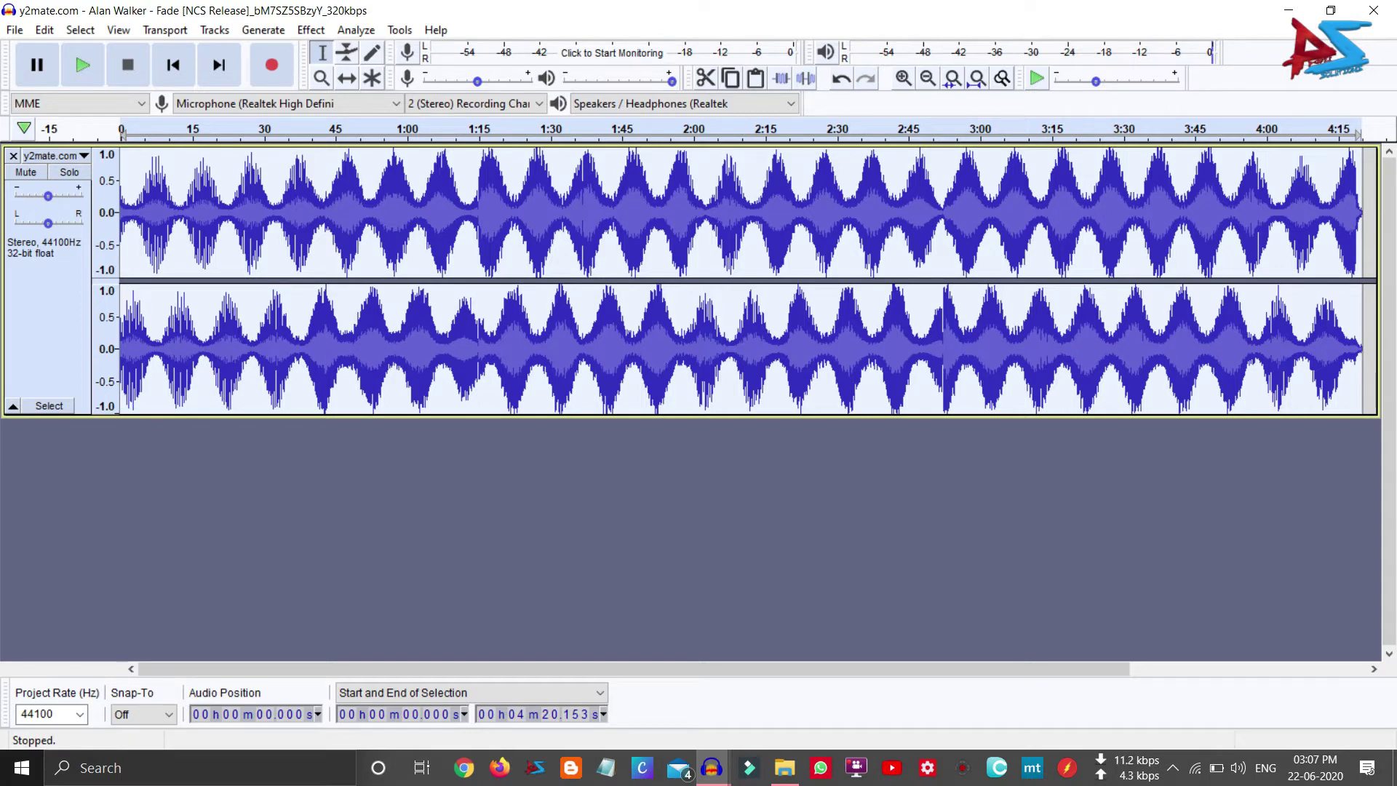
{"action": "key", "text": "space"}
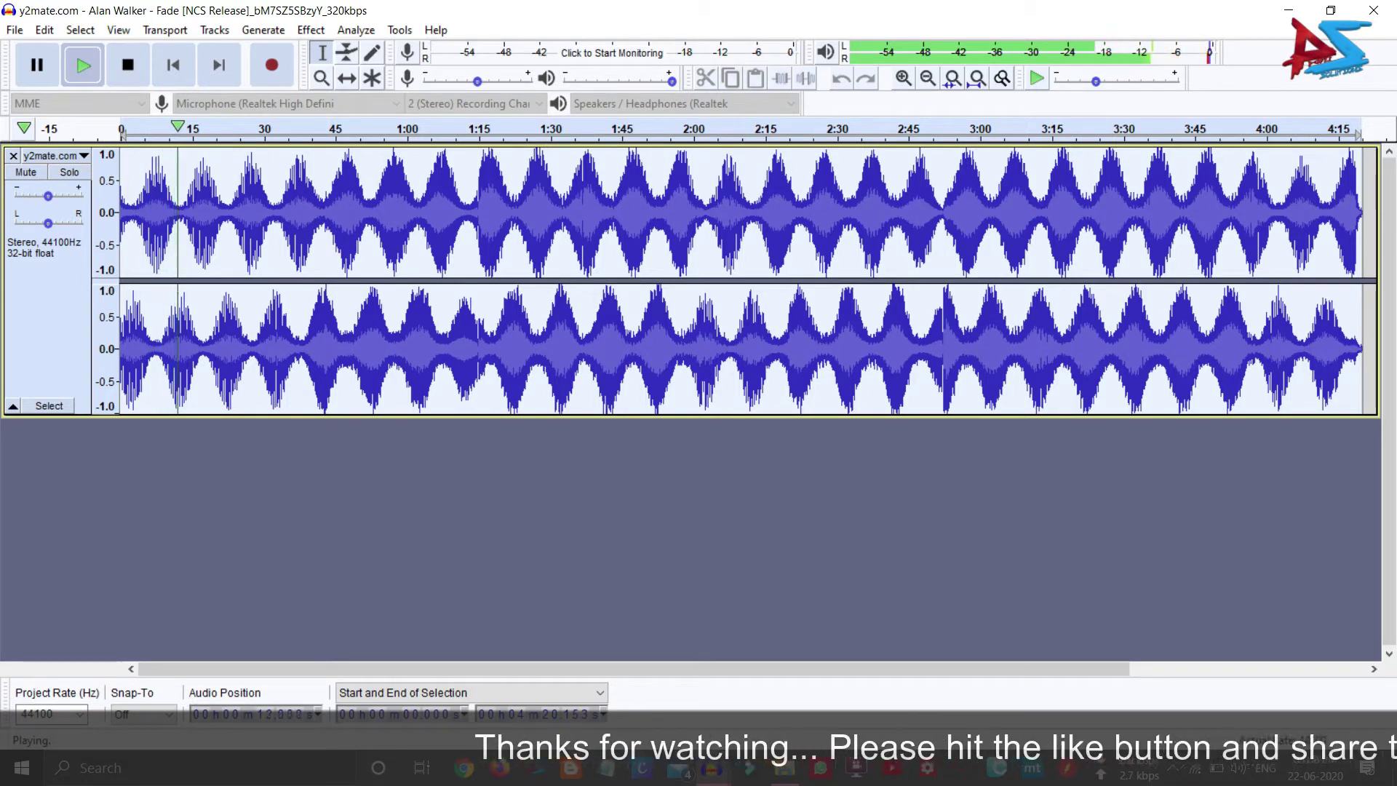
{"action": "key", "text": "space"}
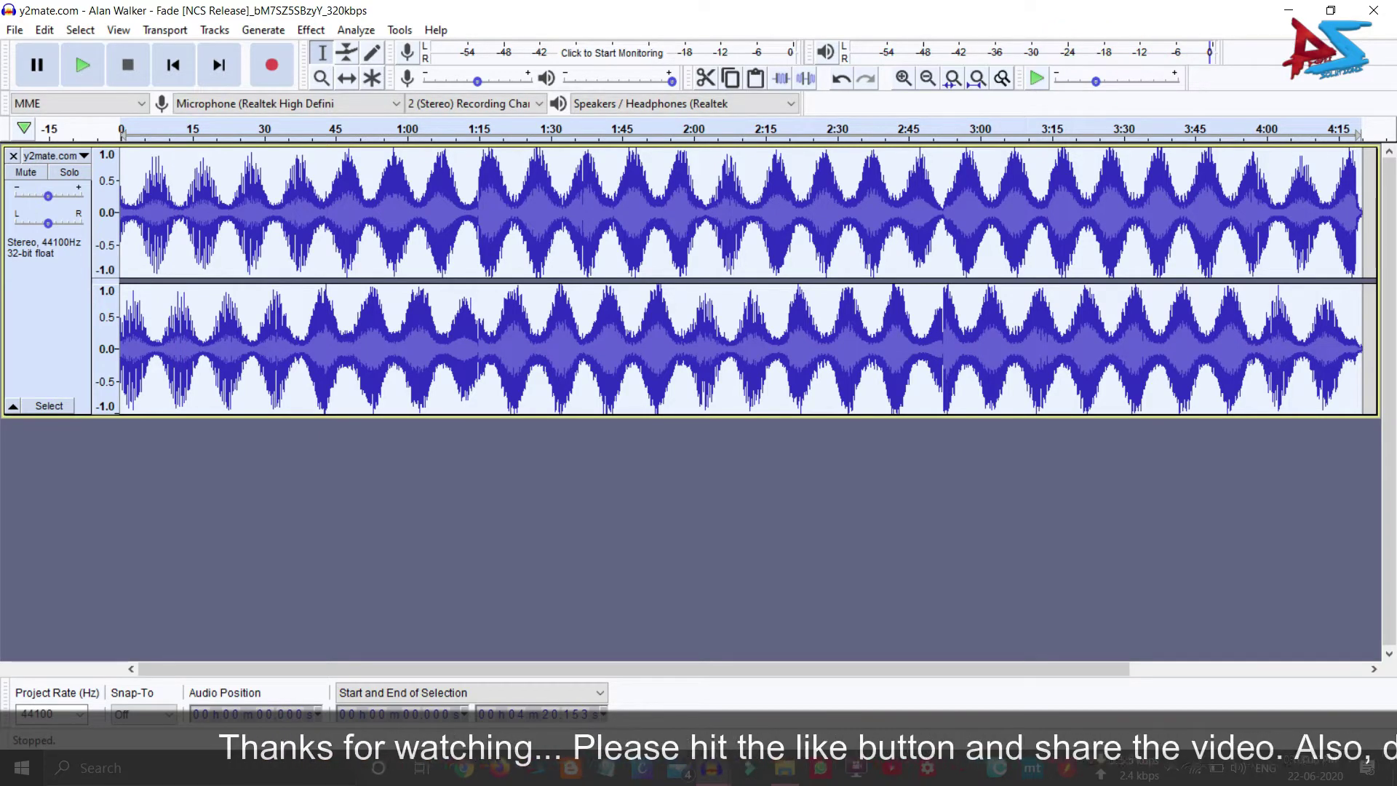